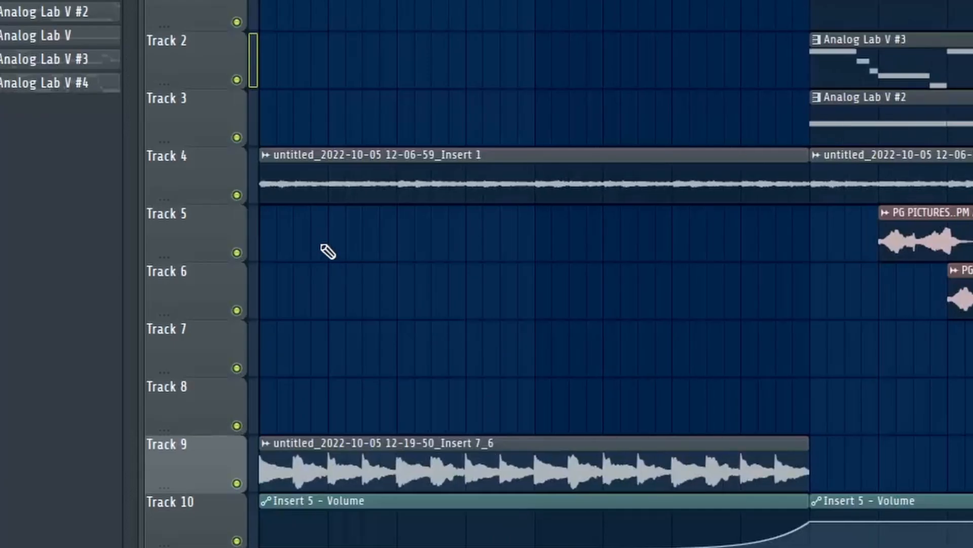
scroll(397, 300, "up", 3)
scroll(539, 478, "up", 3)
left_click_drag(683, 202, 583, 290)
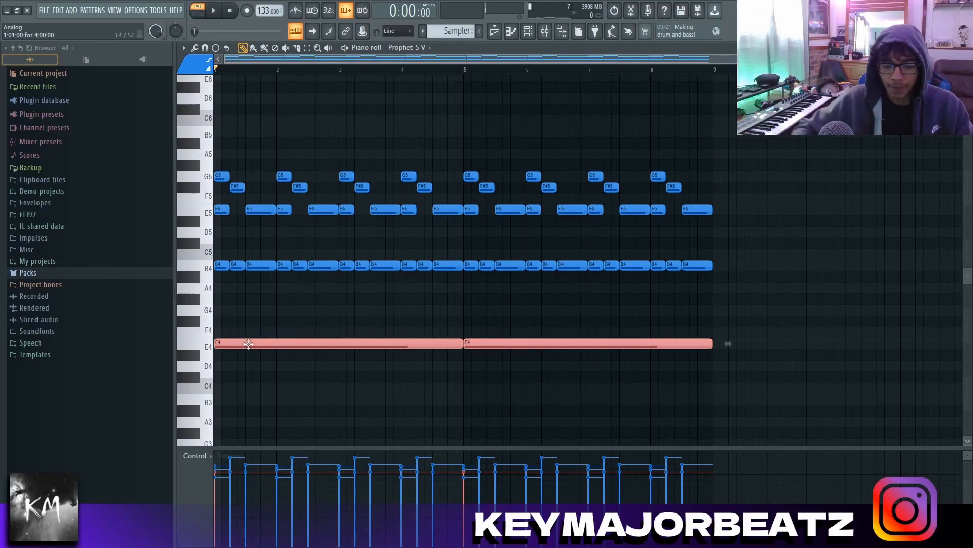
Step: Try to copy the two long E4 notes in the Prophet-5 V pattern and transpose the copies up seven semitones
key("ctrl+c")
key("ctrl+v")
key("shift+Up")
key("shift+Up")
key("shift+Up")
key("shift+Up")
key("shift+Up")
key("shift+Up")
key("shift+Up")
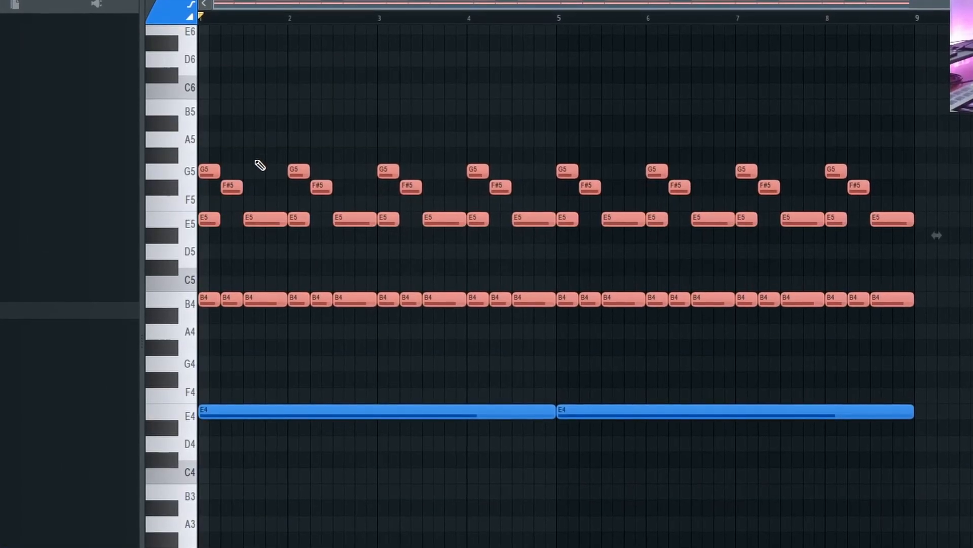
Step: Clear the note selection and preview the Randomizer's level variation on the Prophet-5 V notes
left_click_drag(255, 169, 221, 268)
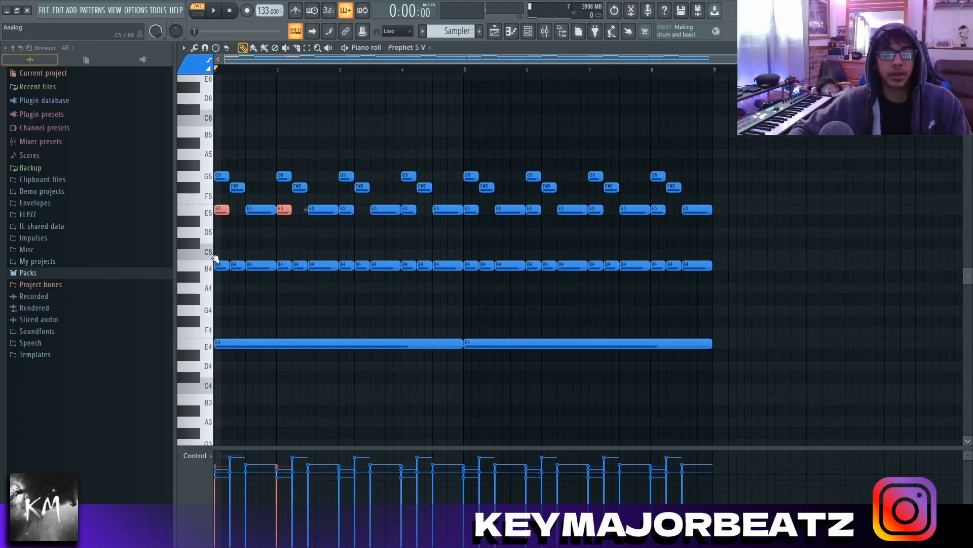
left_click(210, 264, "ctrl")
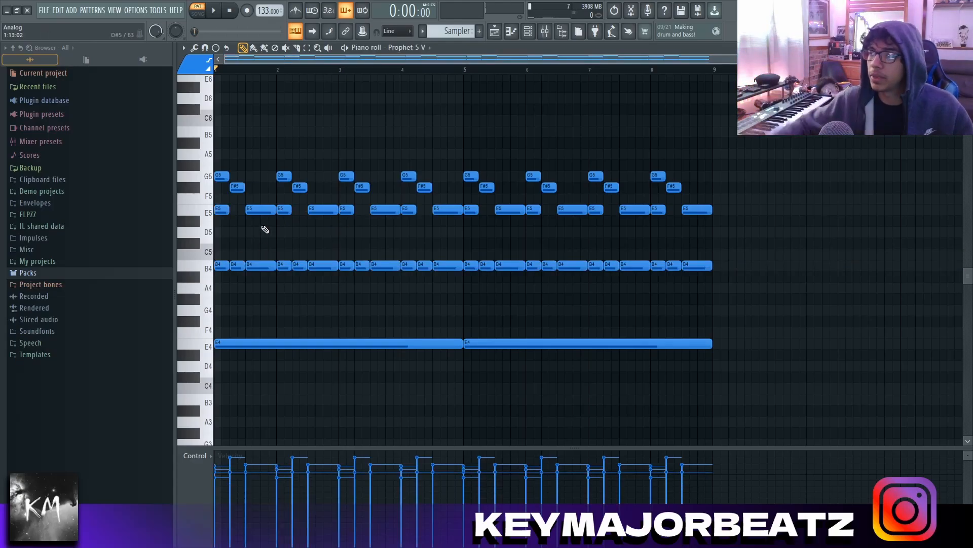
key("alt+r")
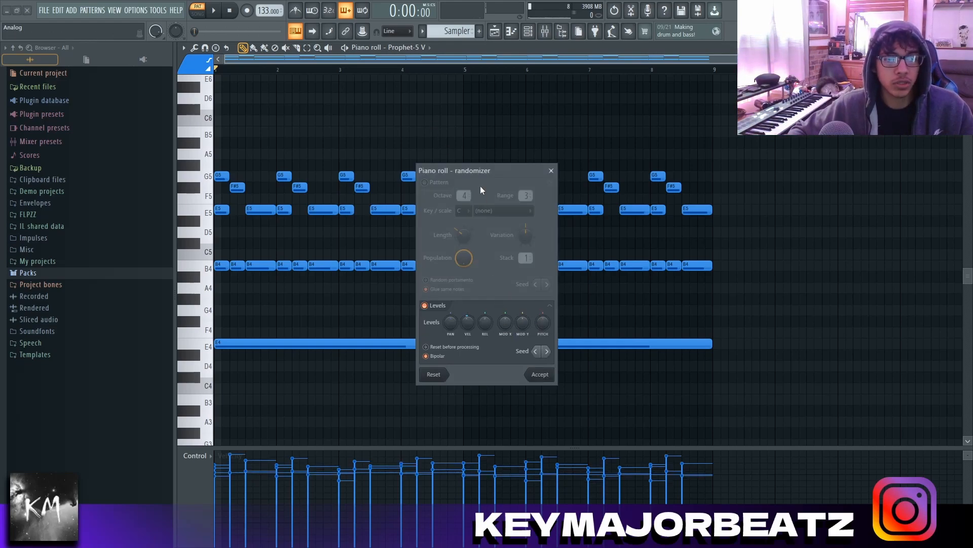
key("Escape")
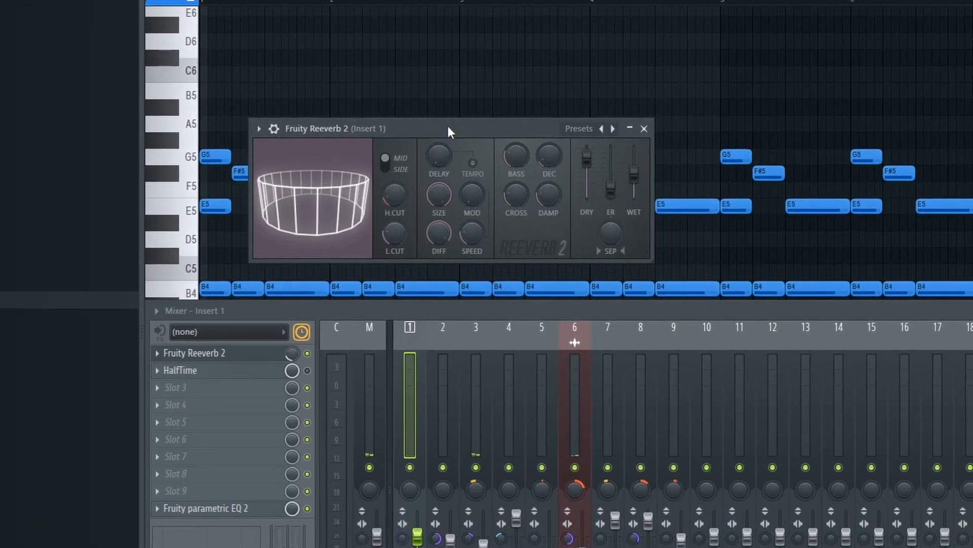
Step: Check the Fruity parametric EQ 2 on Insert 1 and the time-stretching pitch setting of the 12-06-59_Insert 1 audio clip
left_click(221, 510)
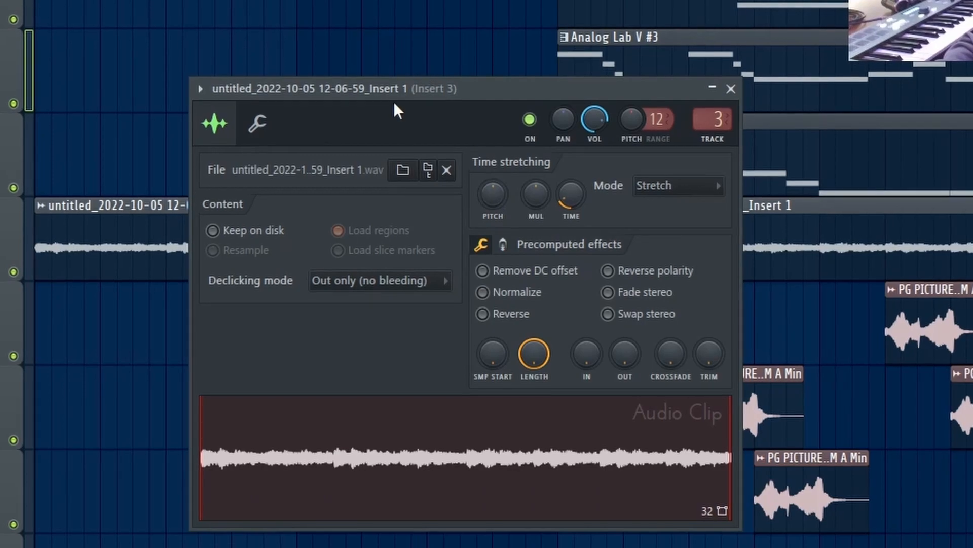
left_click_drag(393, 101, 395, 76)
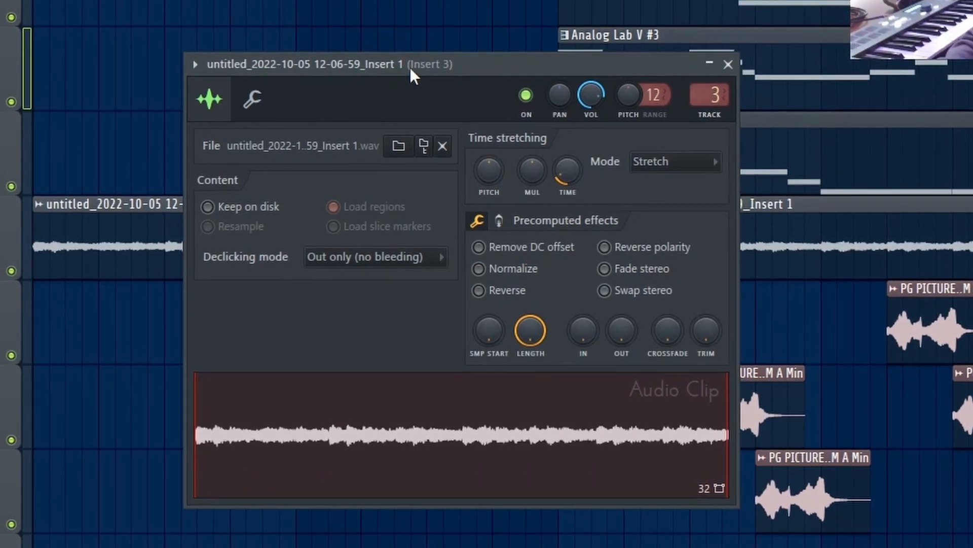
key("Escape")
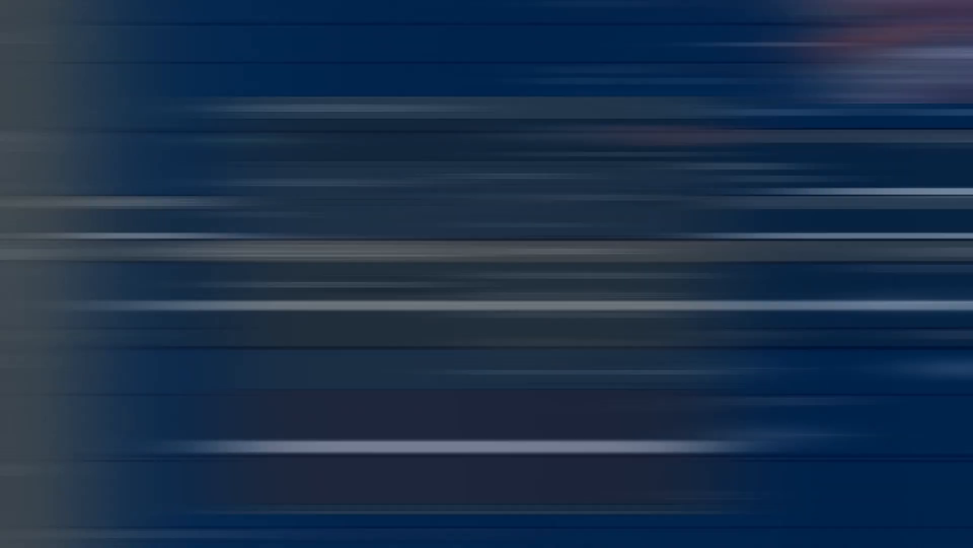
double_click(558, 303)
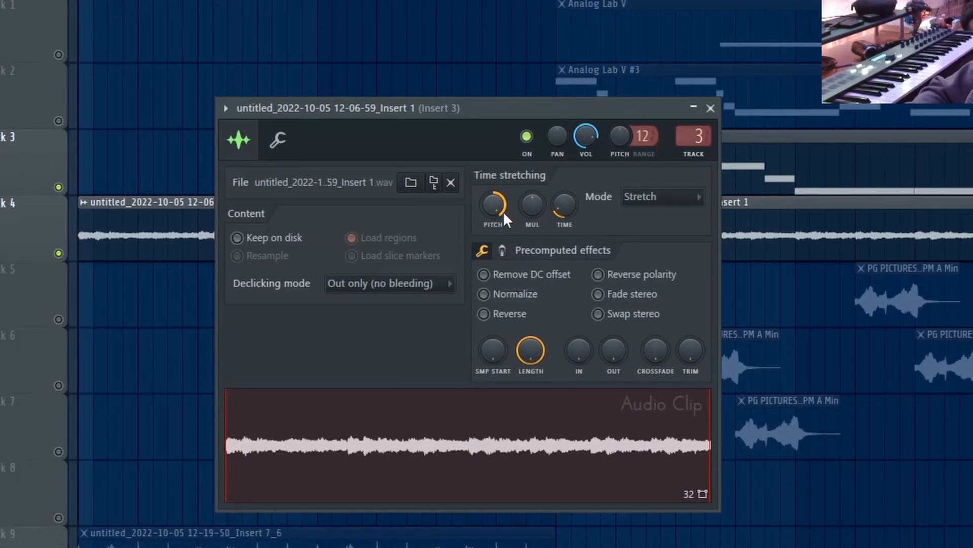
key("Escape")
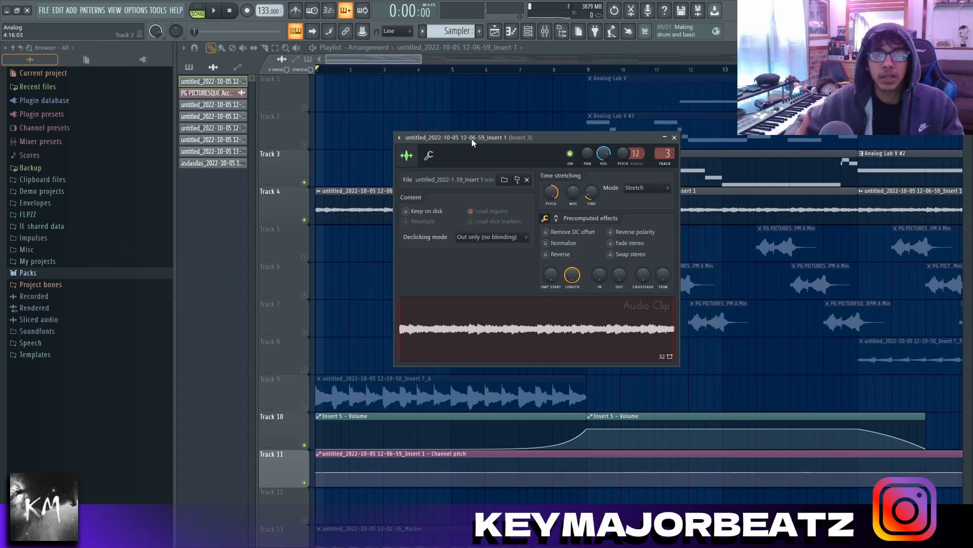
key("Escape")
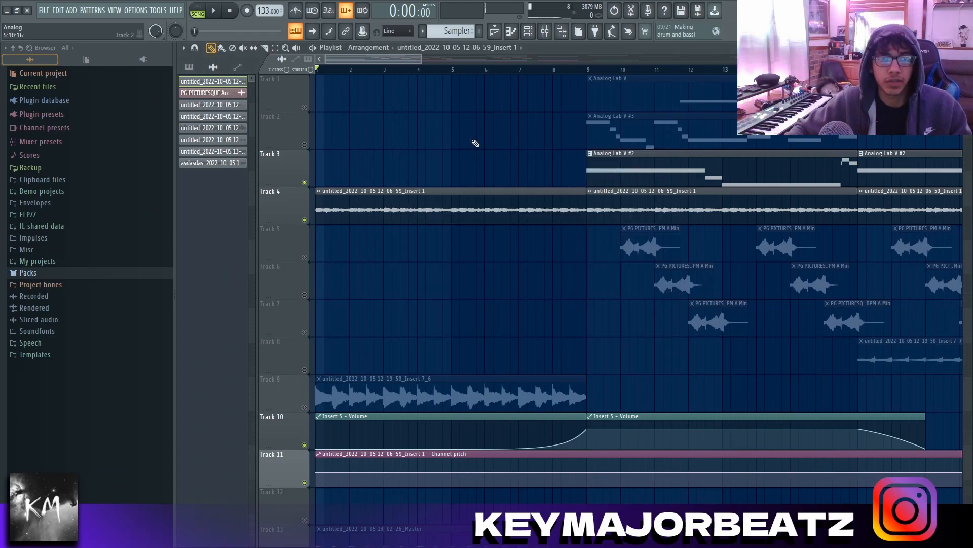
Step: In the Analog Lab V #2 pattern, try copying the two E4 notes into the second half and lowering them to C4
double_click(613, 159)
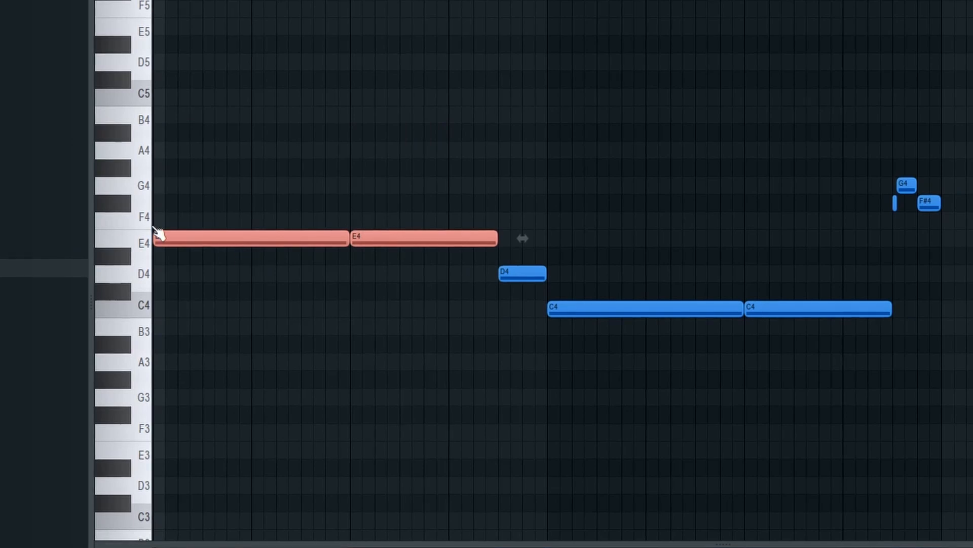
left_click_drag(259, 239, 617, 231)
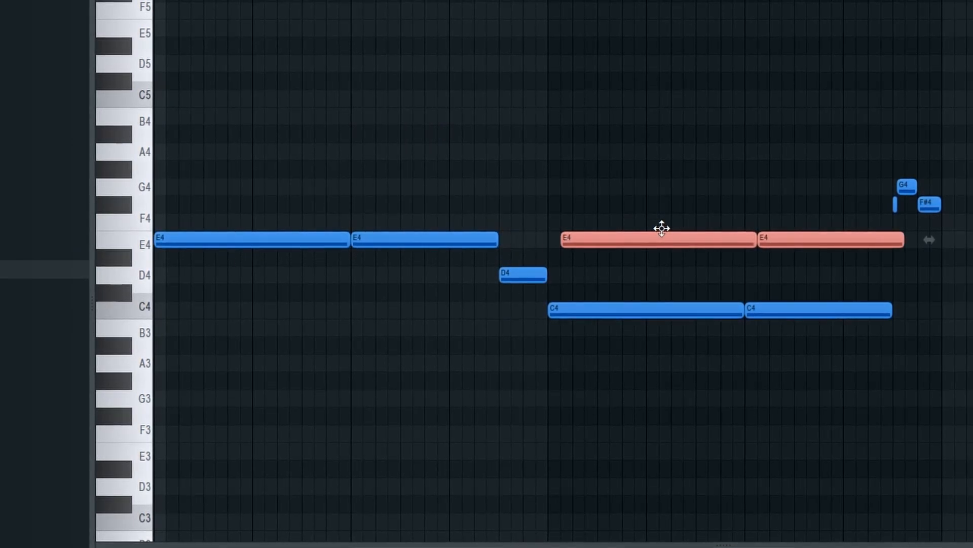
key("Down")
key("Down")
key("Down")
key("Down")
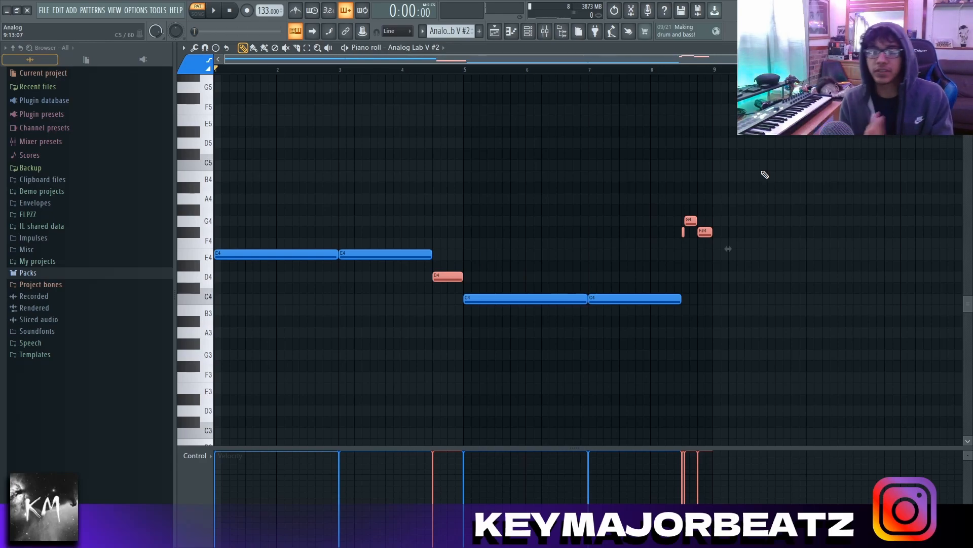
Step: Examine the Ambience, Fruity Delay 3, PanCake2 and Fruity parametric EQ 2 settings on mixer Insert 4
left_click_drag(439, 98, 424, 95)
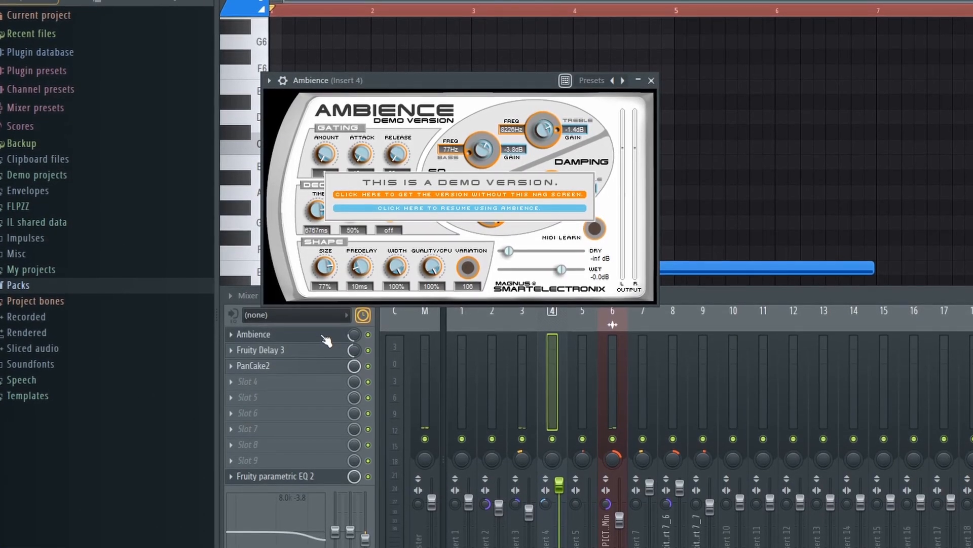
key("Escape")
left_click(318, 351)
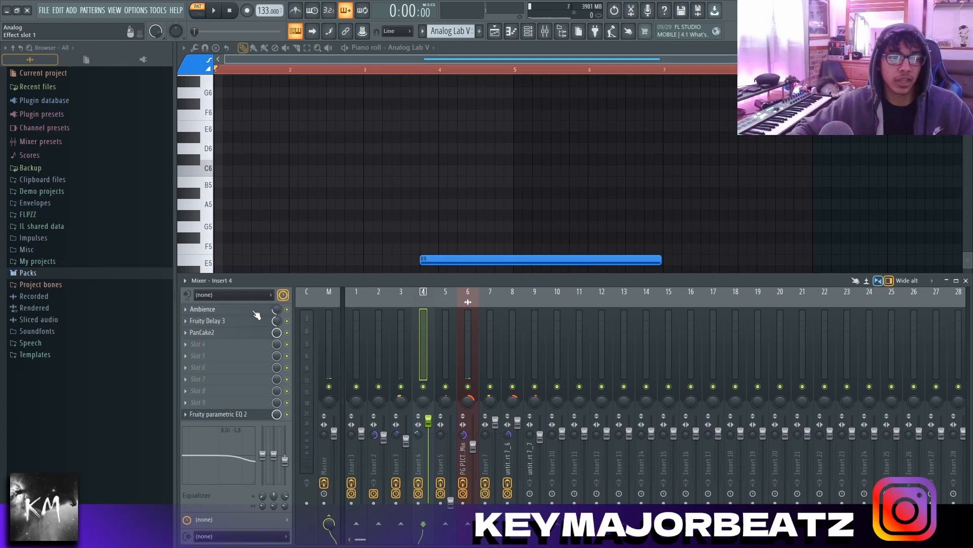
left_click(236, 337)
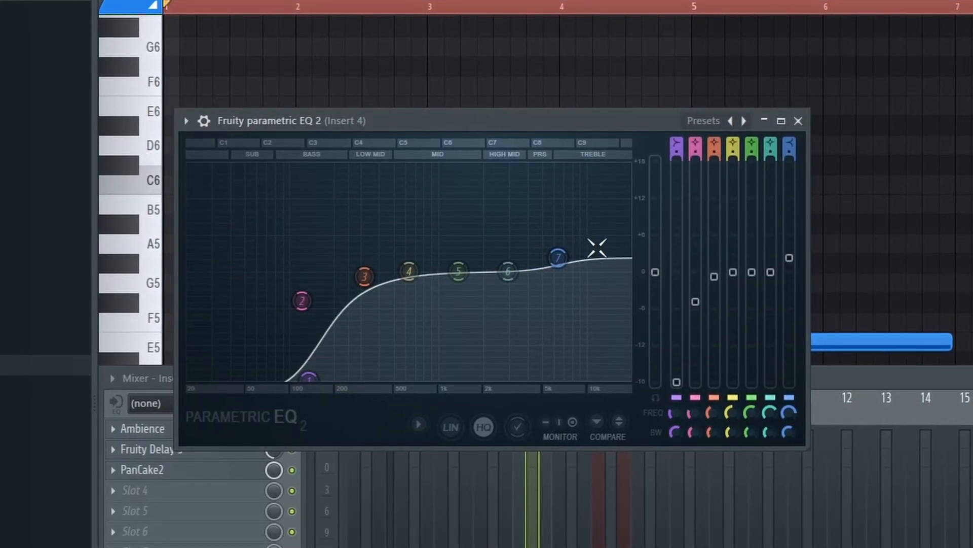
key("Escape")
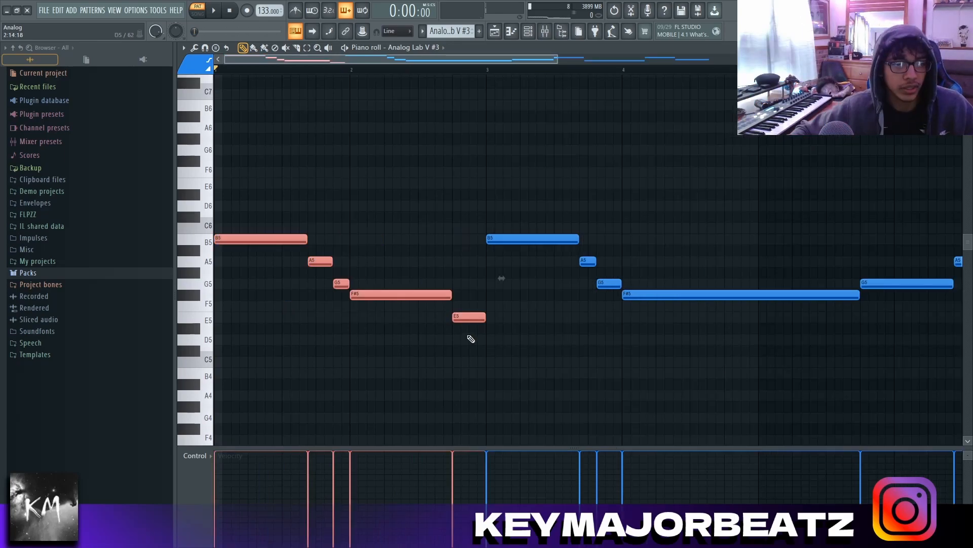
Step: Examine the opening descending phrases of the Analog Lab V #3 melody in the piano roll
left_click_drag(466, 343, 241, 202)
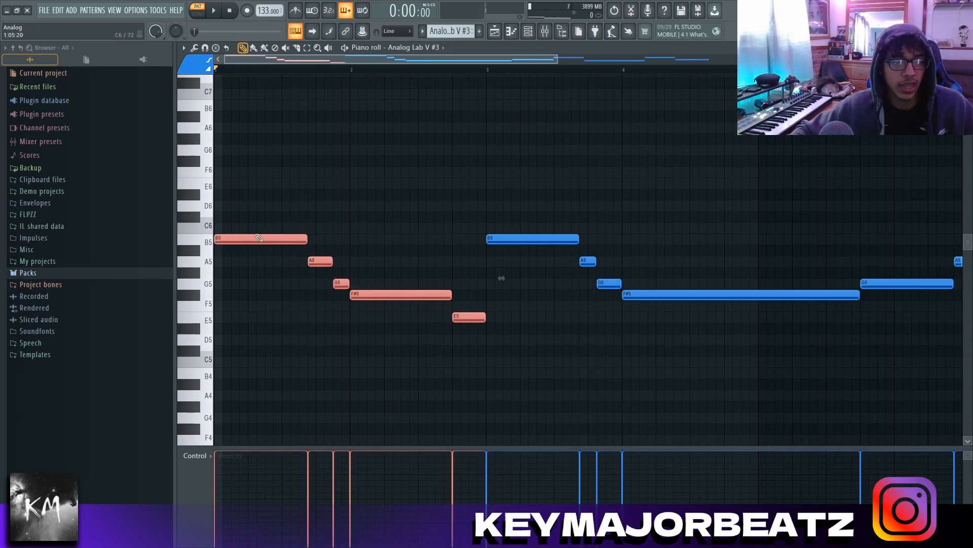
left_click_drag(748, 134, 503, 332)
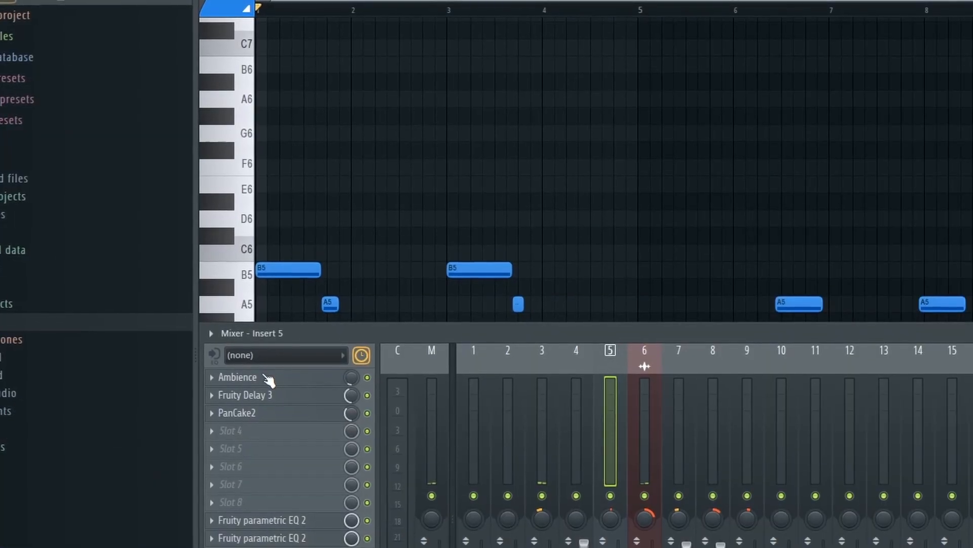
Step: Examine the Ambience, Fruity Delay 3, PanCake2 and Fruity parametric EQ 2 settings on mixer Insert 5
left_click(267, 379)
left_click(265, 381)
left_click(268, 397)
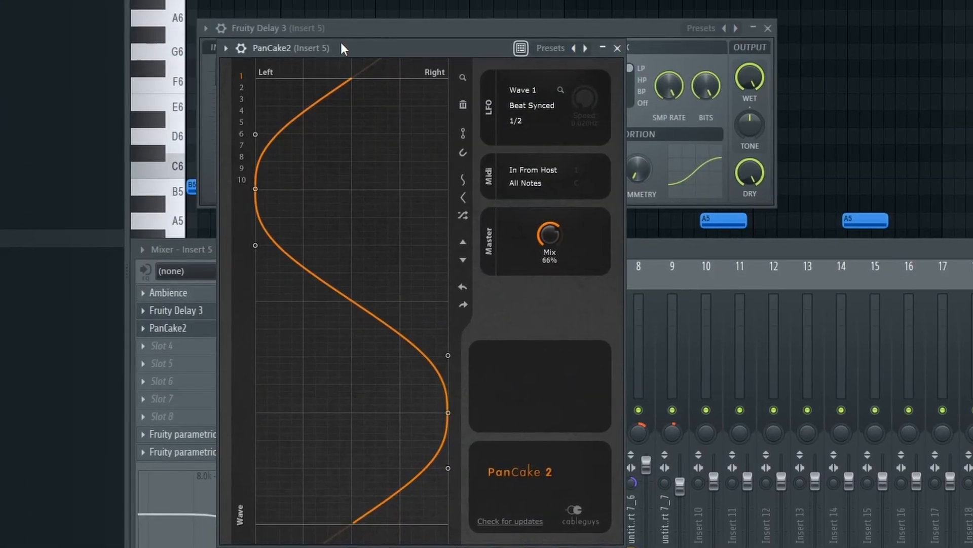
left_click(517, 120)
left_click(441, 62)
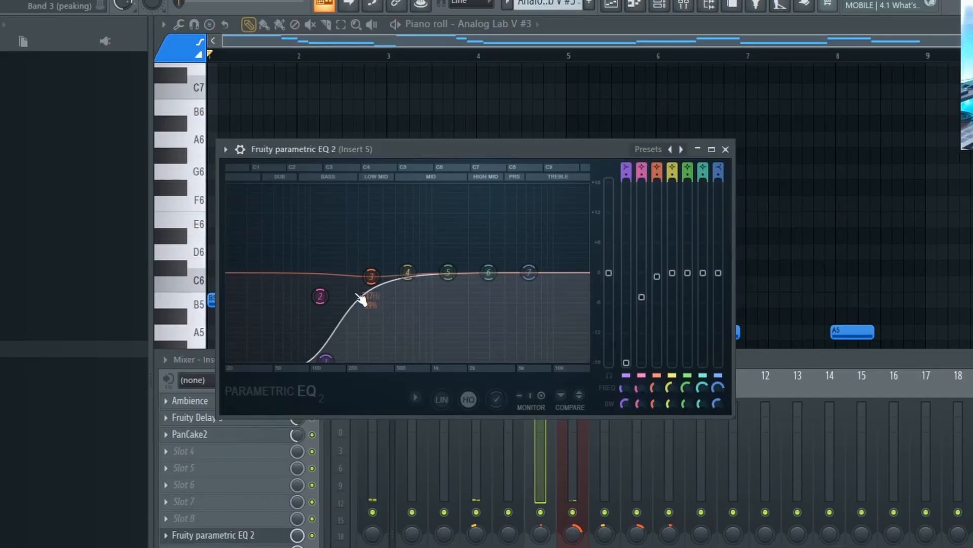
left_click_drag(360, 300, 387, 377)
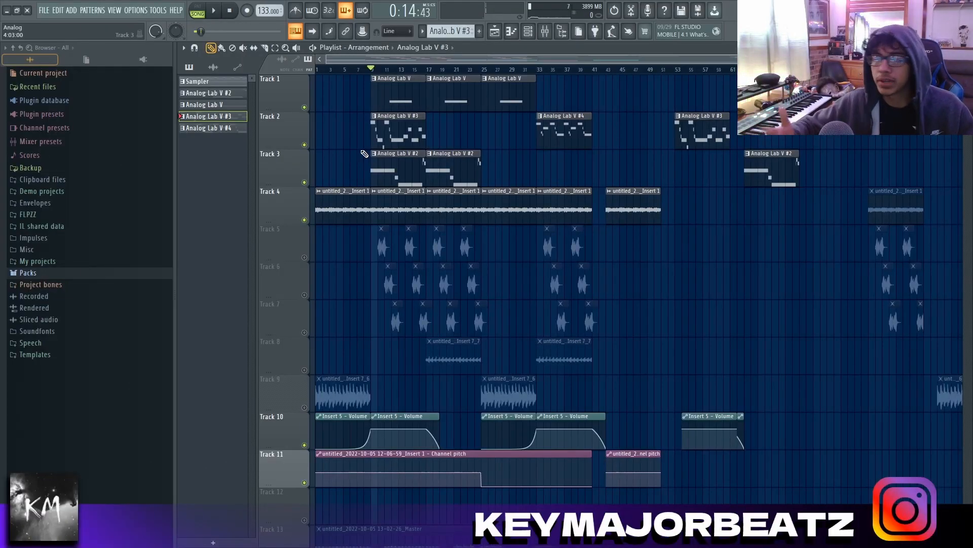
Step: Audition the playlist arrangement from bar 9 with the accent and drum tracks muted, and stop playback
left_click_drag(485, 363, 357, 245)
left_click(354, 246, "ctrl")
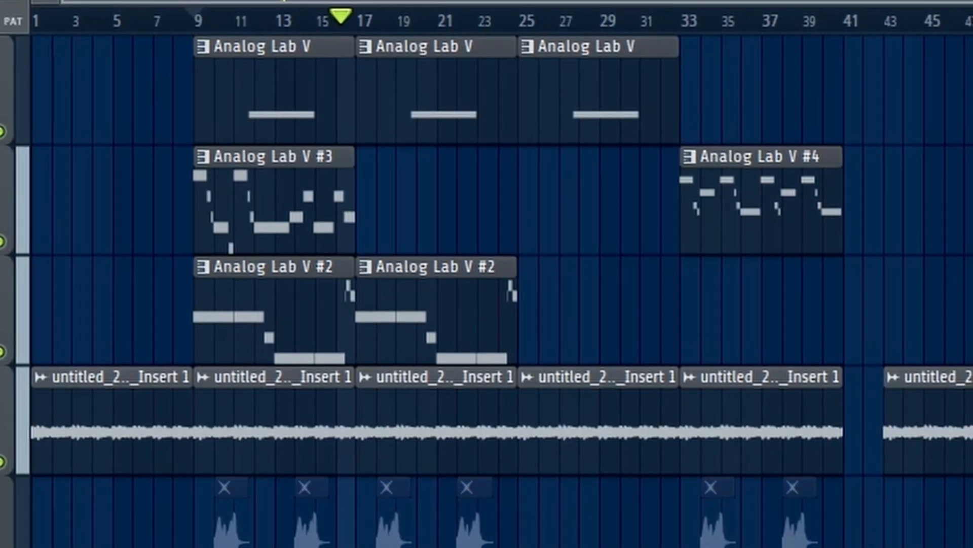
left_click(232, 10)
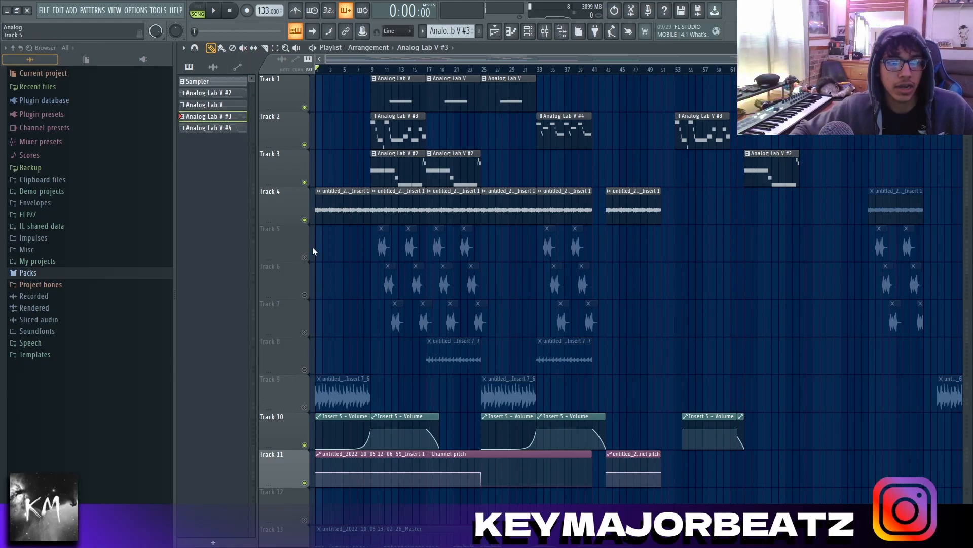
Step: Select all the clips on Tracks 5 to 9 in the playlist
left_click_drag(313, 249, 260, 379)
scroll(340, 317, "up", 3)
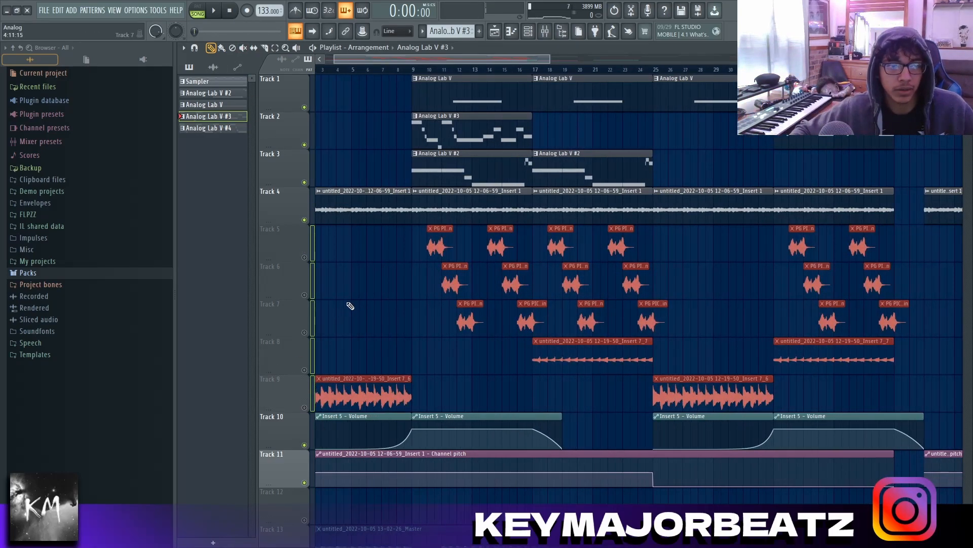
scroll(386, 306, "left", 2)
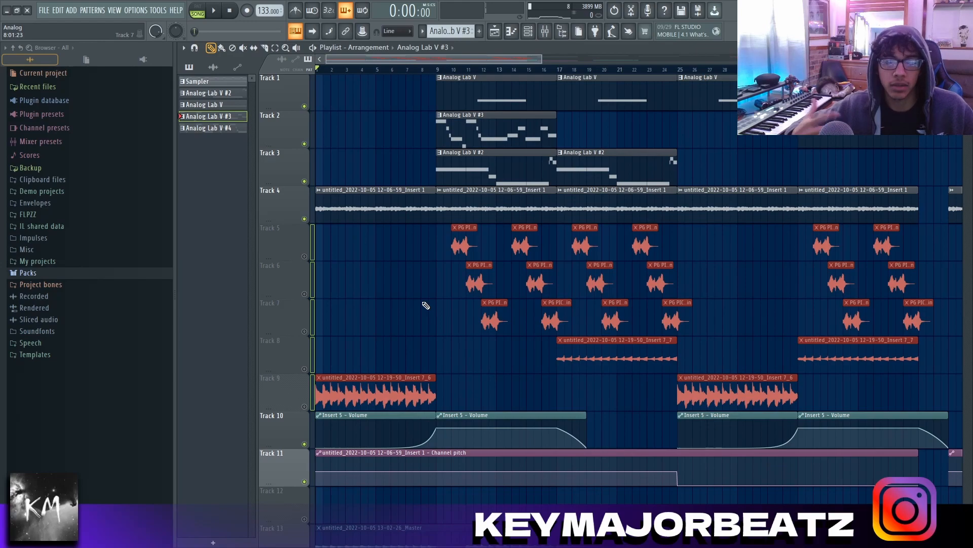
Step: Check the PG PICTURESQUE Accent - Dubai clip's channel settings and locate its sample in the browser
double_click(459, 232)
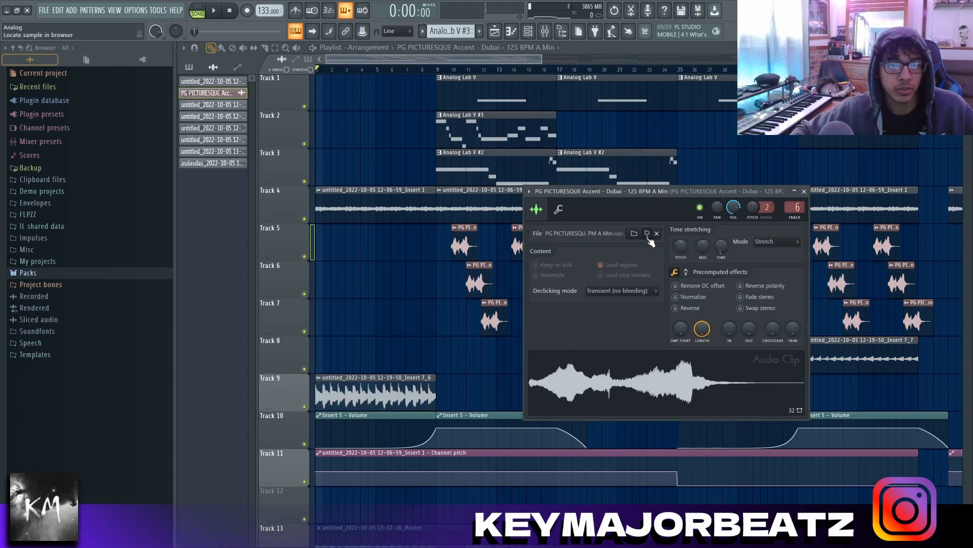
left_click(647, 235)
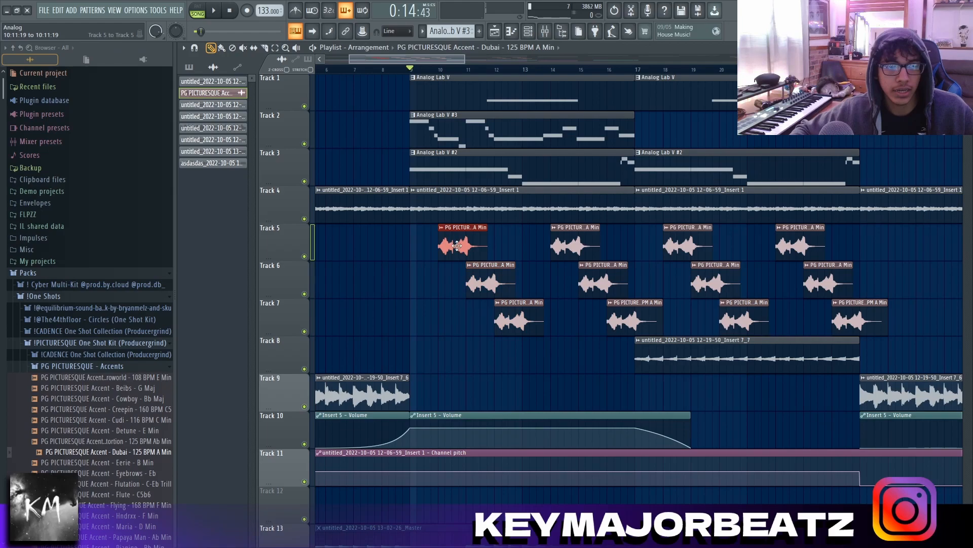
left_click_drag(482, 274, 502, 319)
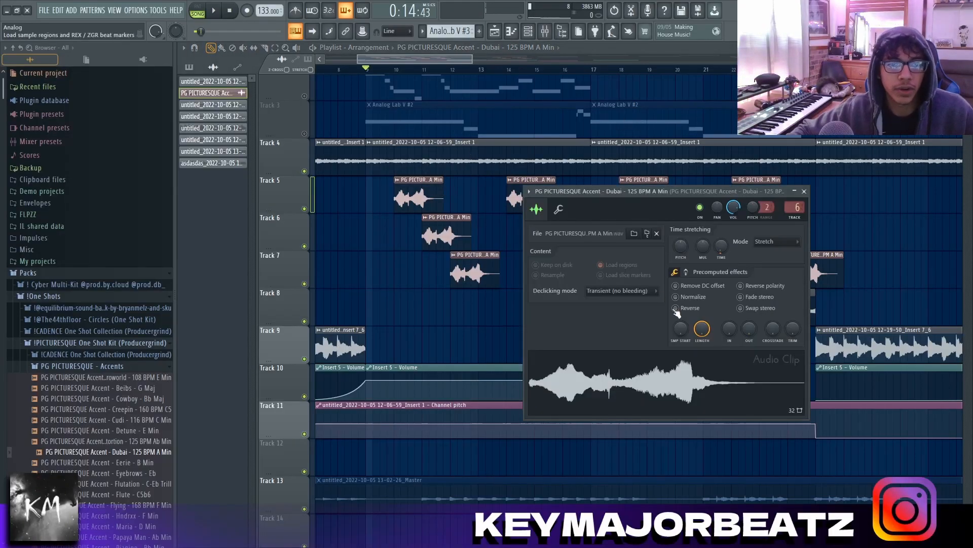
Step: Examine the SketchCassette II age, wow and flutter settings on the PG PICTURESQUE Accent mixer track, and close the plugin
left_click(545, 31)
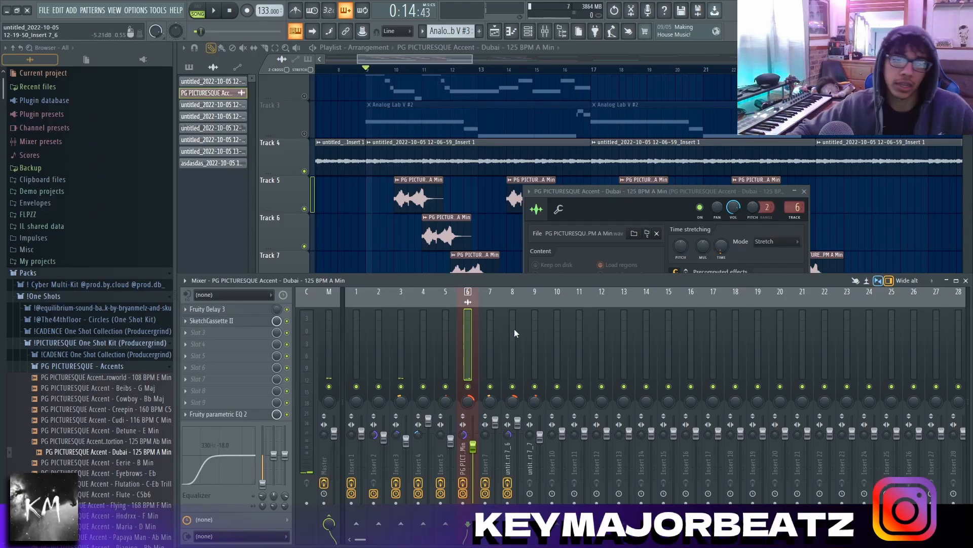
left_click(230, 321)
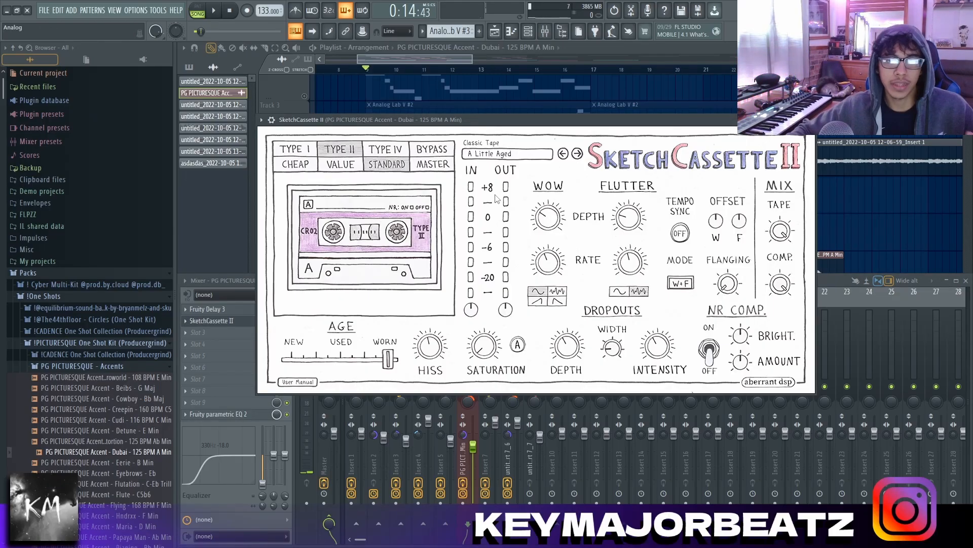
left_click_drag(355, 362, 376, 361)
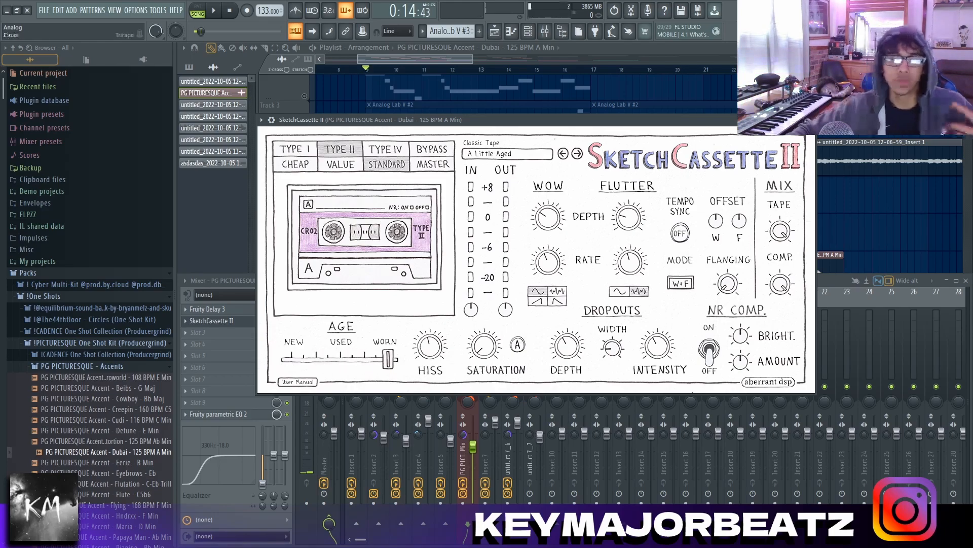
left_click(809, 120)
left_click(213, 320)
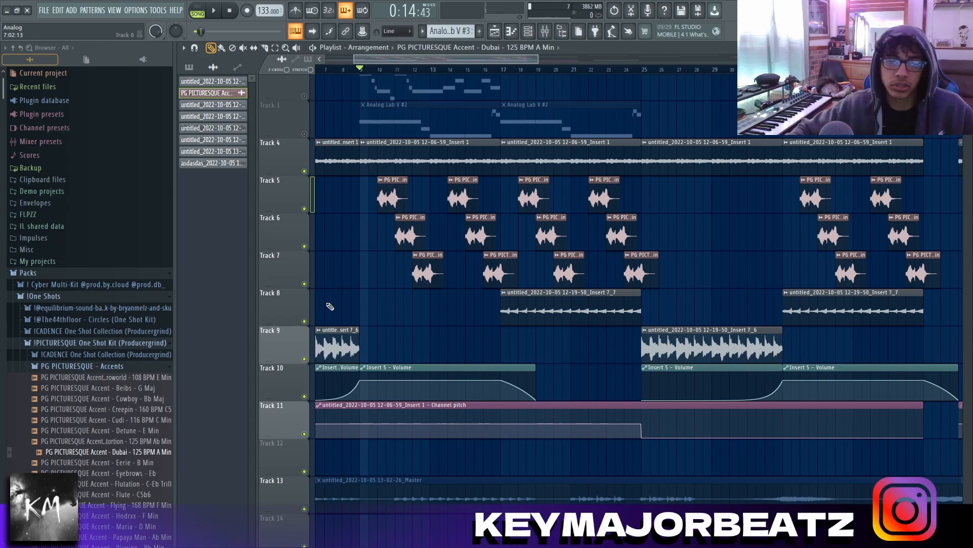
Step: Review the Insert 7_6 clip on Track 9 and the Insert 7_7 clip on Track 8, checking the latter's channel settings
left_click_drag(331, 307, 778, 305)
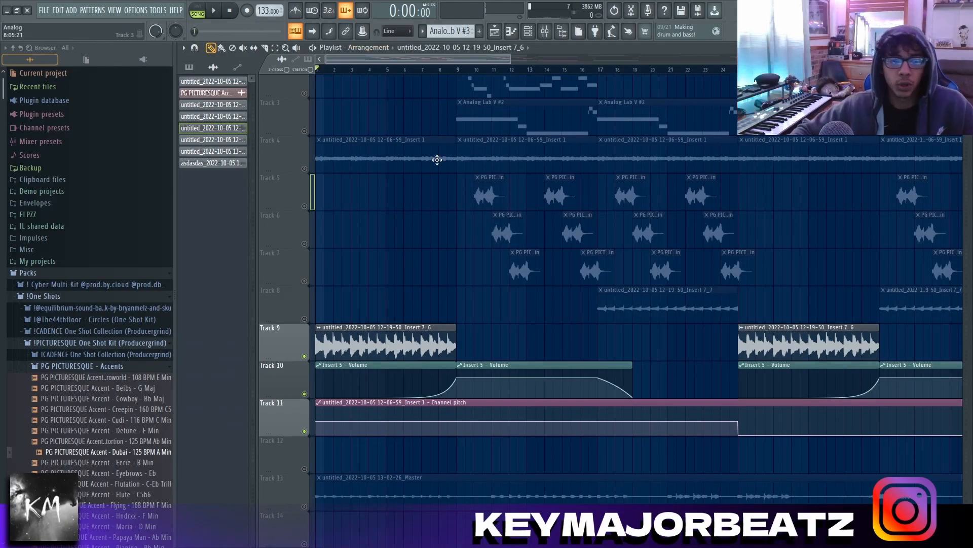
double_click(370, 338)
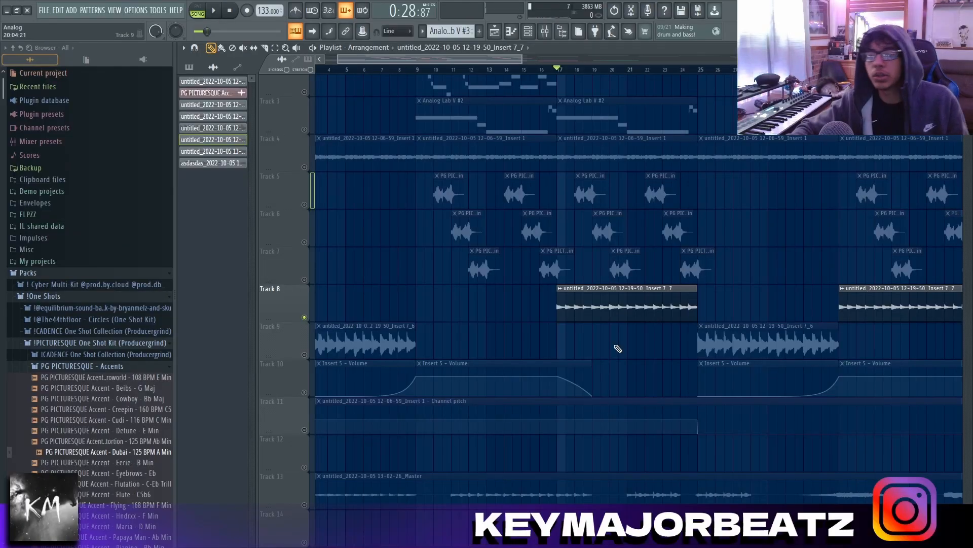
double_click(602, 289)
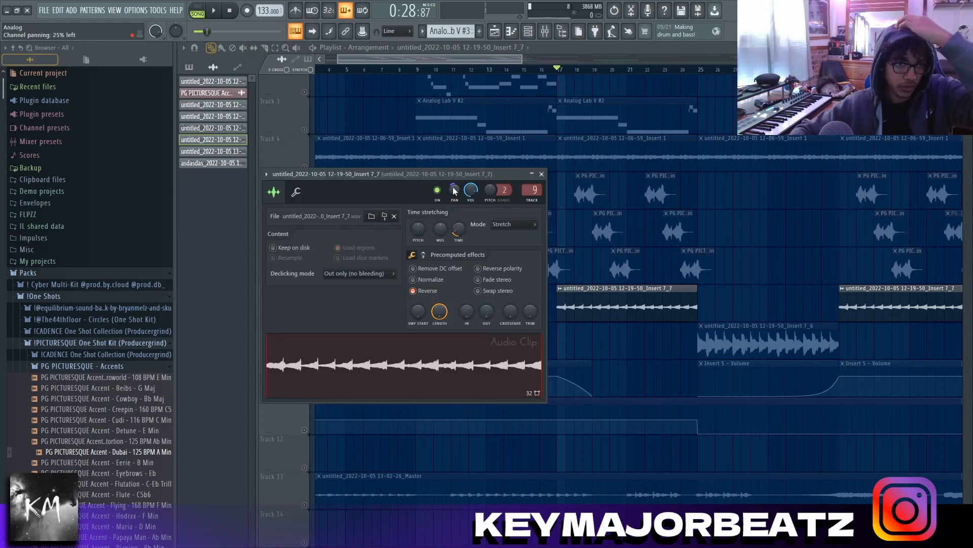
Step: Examine the effects on mixer track Insert 7, including Guitar Rig 6, and close the mixer
left_click(545, 31)
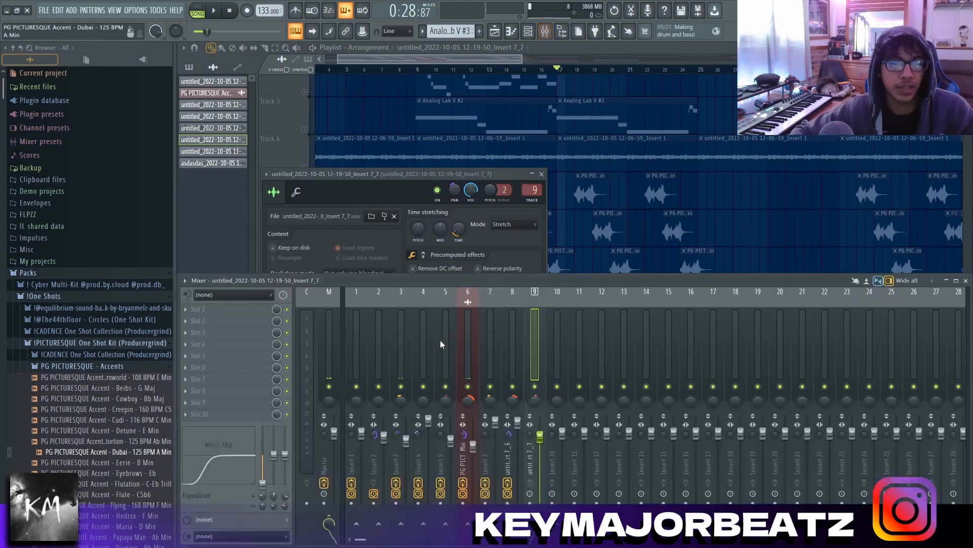
left_click(479, 315)
left_click(206, 312)
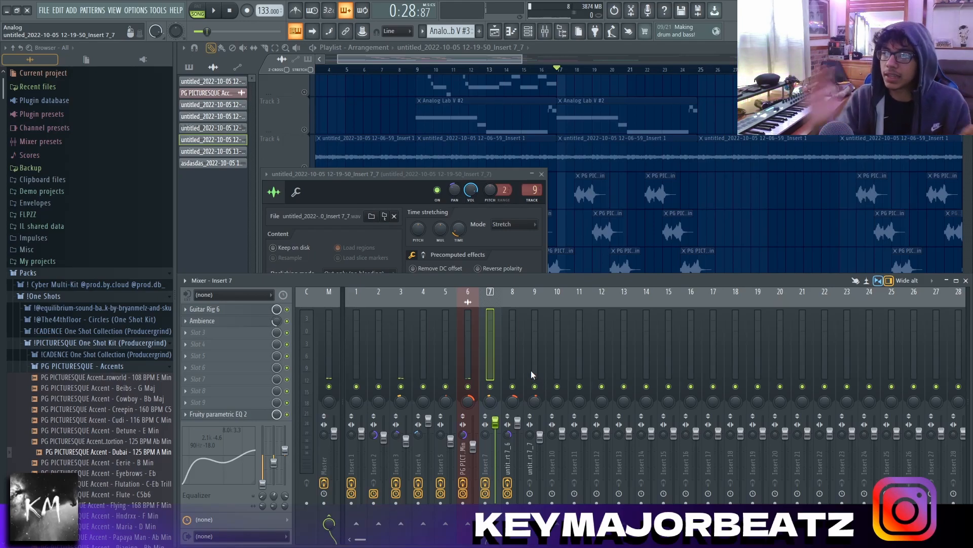
key("F9")
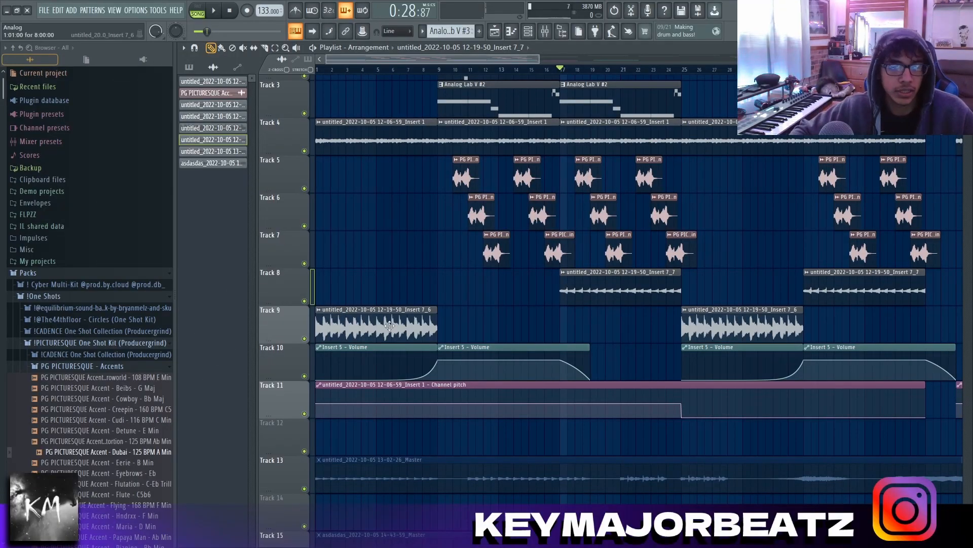
Step: Review the Insert 5 - Volume automation on Track 10 alongside the melody pattern on Track 2
left_click_drag(312, 368, 312, 392)
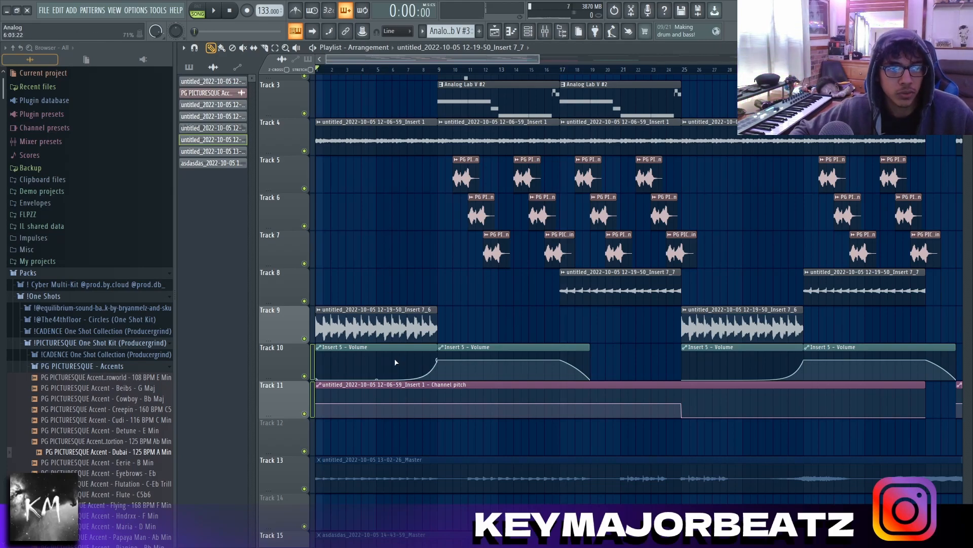
scroll(343, 341, "up", 2)
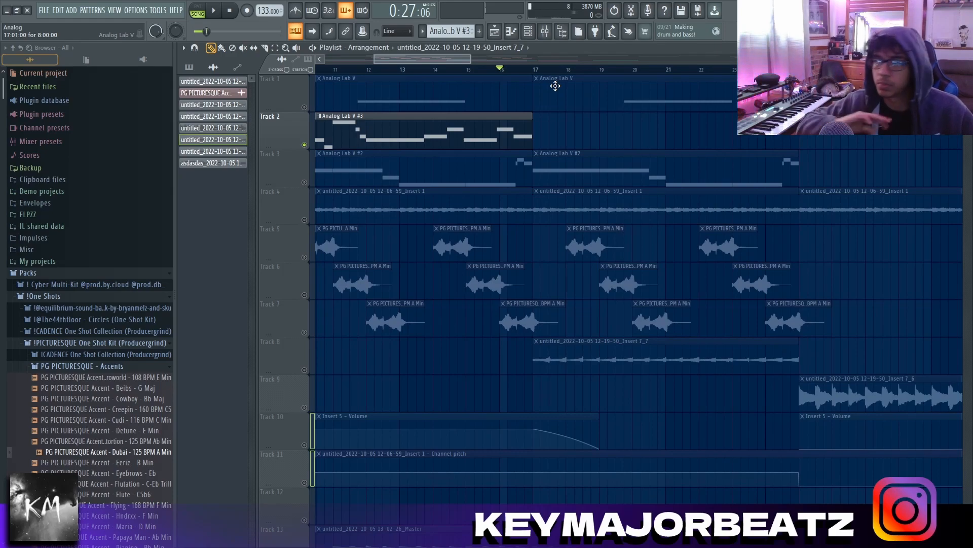
left_click(441, 421)
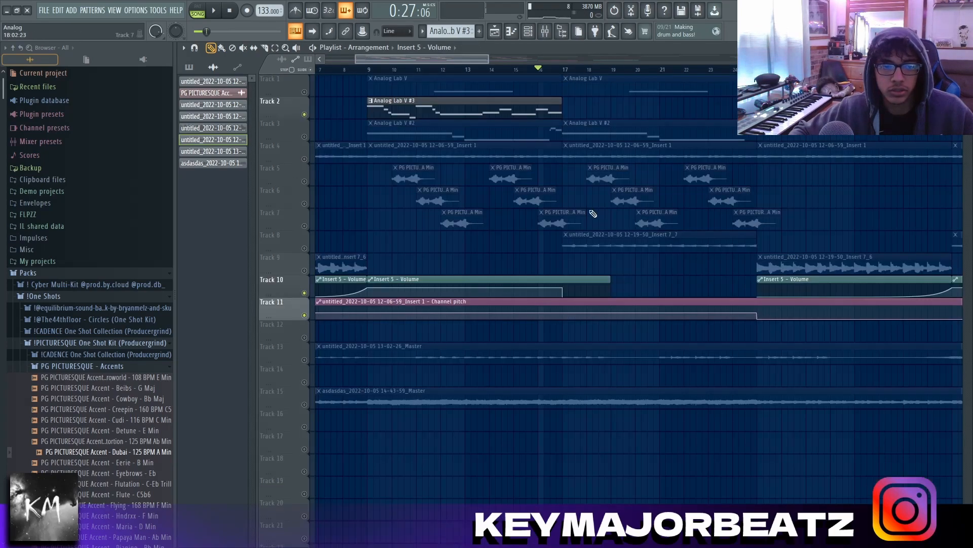
scroll(583, 205, "up", 4)
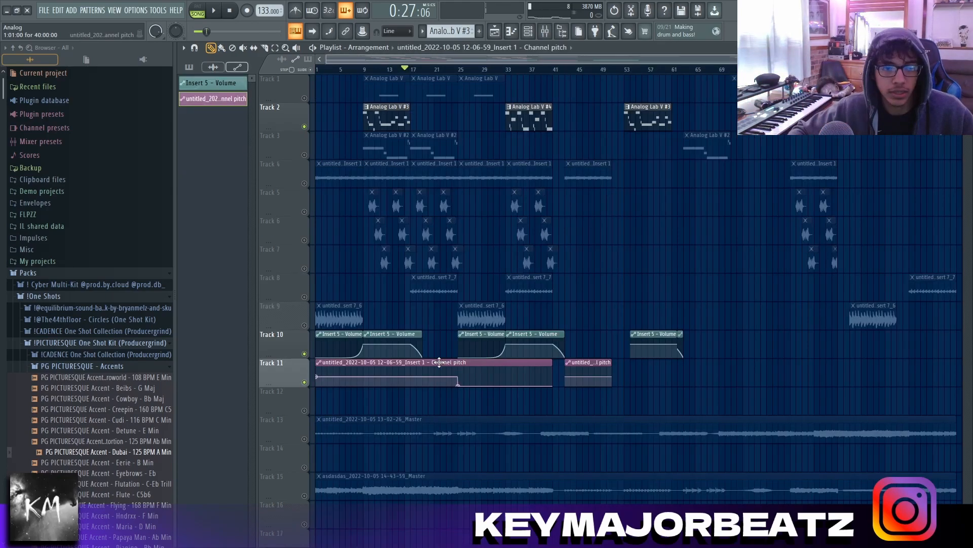
Step: Check the Channel pitch automation clip on Track 11 and the Insert 1 audio clip it controls on Track 4
double_click(439, 363)
left_click(488, 121)
left_click(486, 182)
double_click(486, 182)
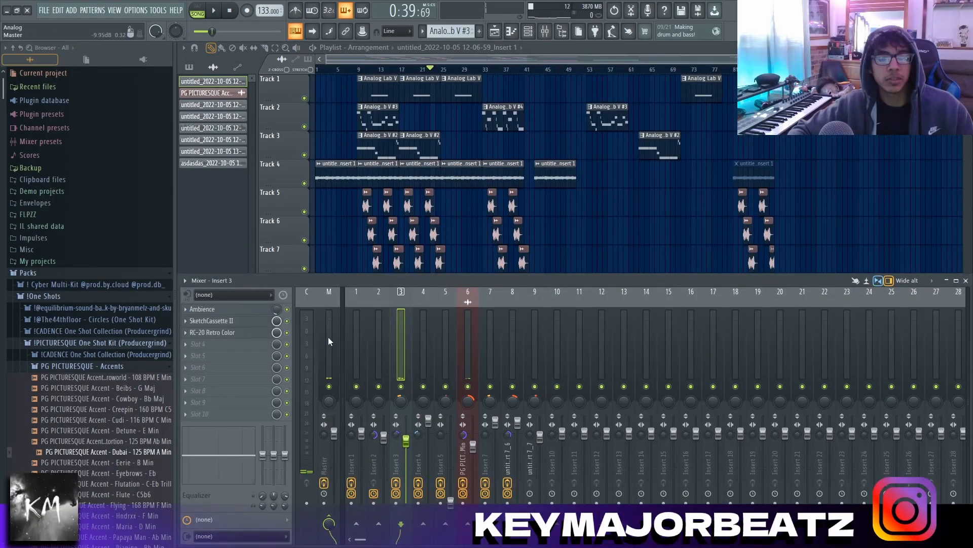
Step: Examine the Fruity Parametric EQ 2 and Fruity Limiter settings on the Master mixer track, closing each plugin
left_click(329, 340)
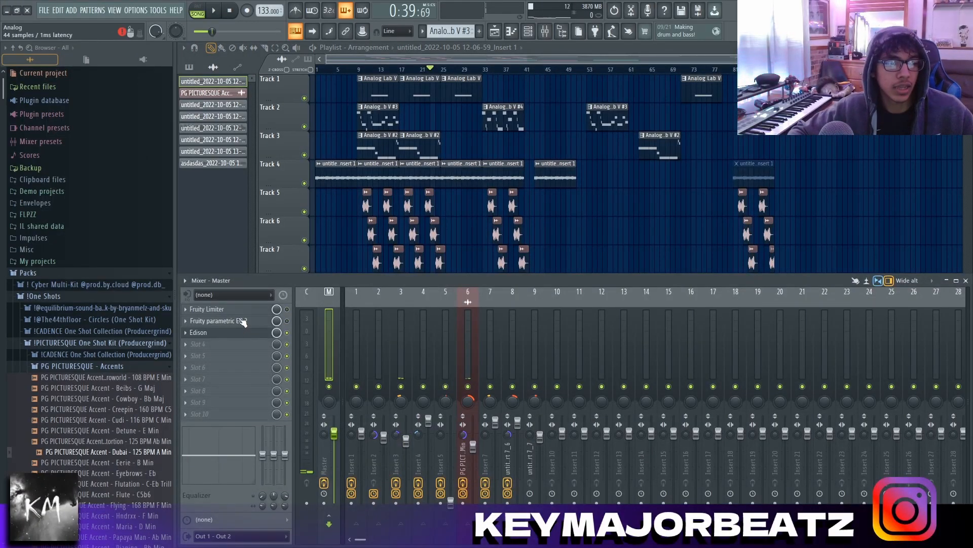
left_click(242, 321)
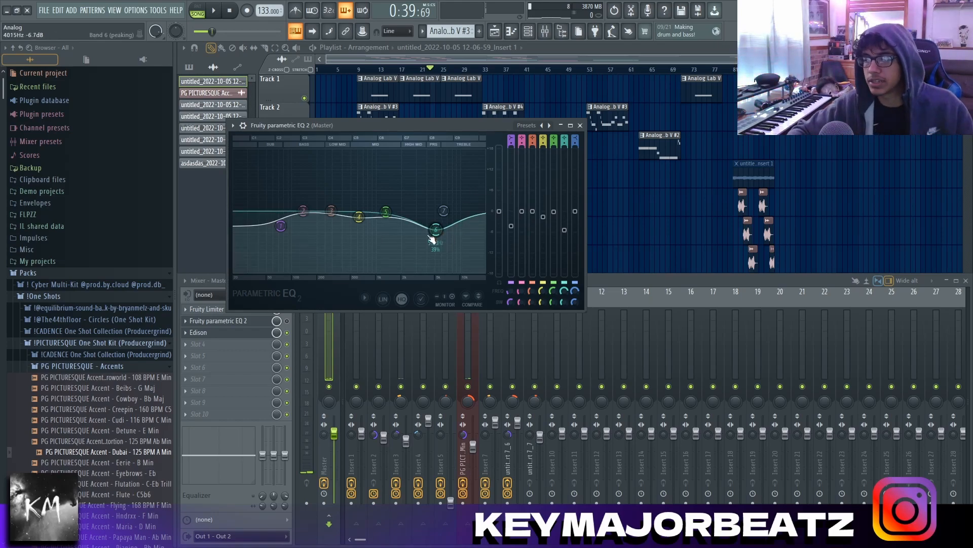
key("Escape")
left_click(281, 310)
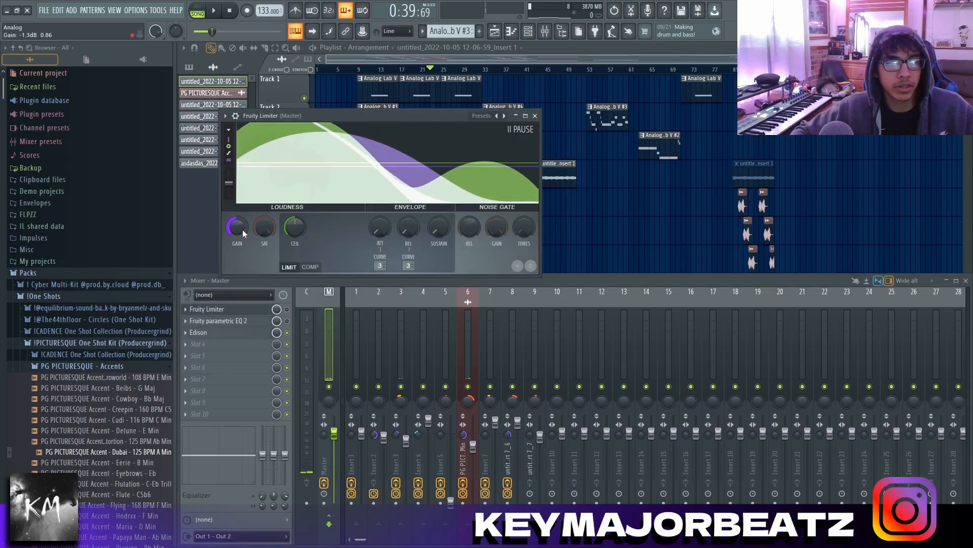
key("Escape")
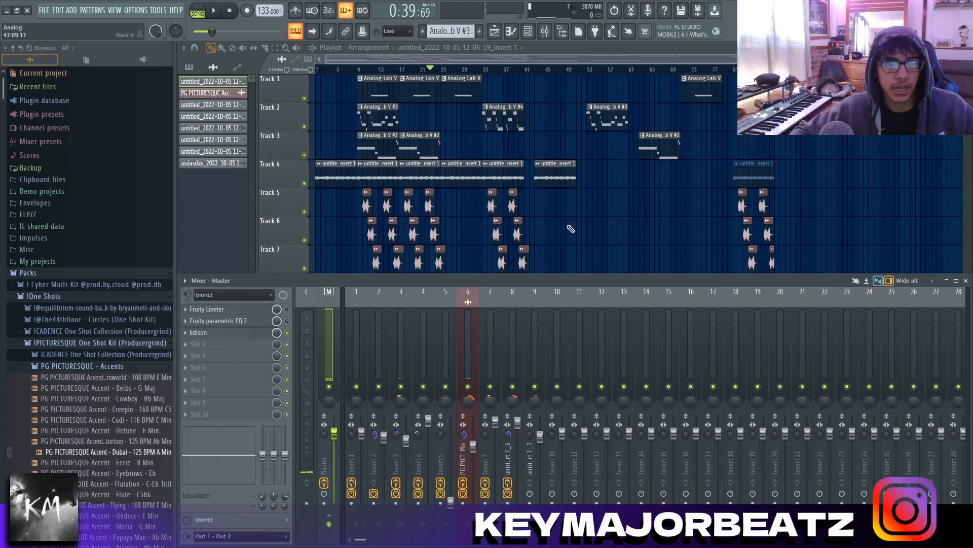
Step: Close the mixer and mark out the arrangement's sections by selecting the clips up to bar 25 and those after it
key("F9")
double_click(365, 433)
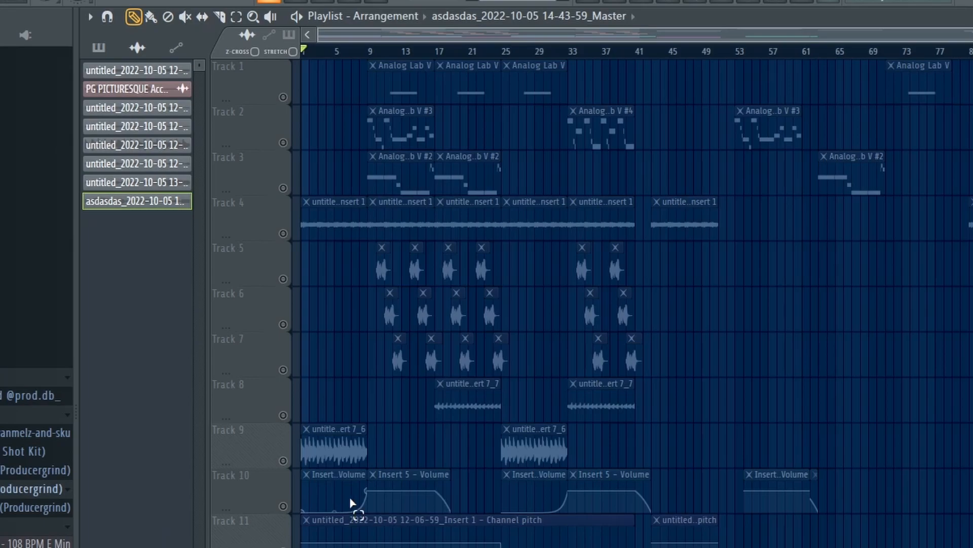
mouse_move(347, 348)
left_mouse_down()
mouse_move(296, 46)
mouse_move(387, 165)
left_mouse_up()
left_click_drag(416, 208, 495, 61)
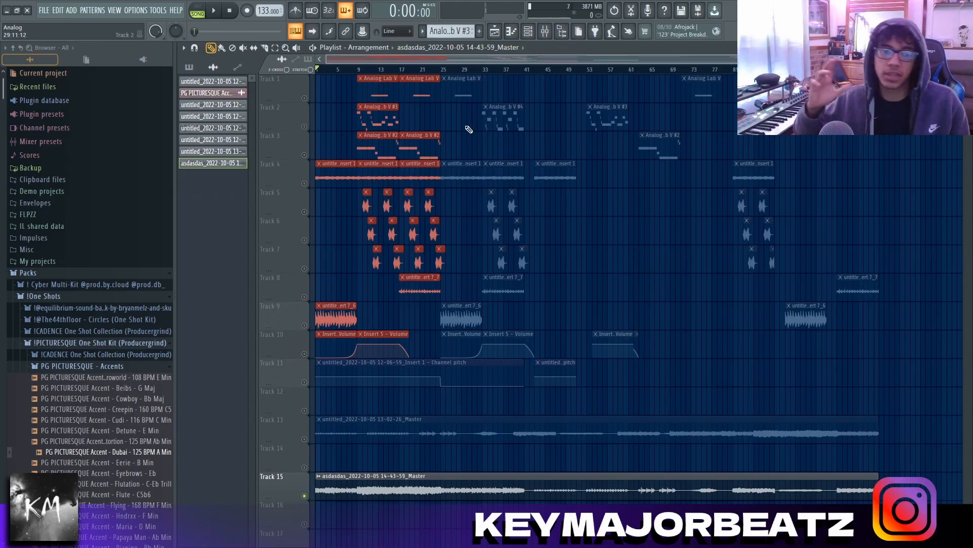
left_click_drag(457, 358, 574, 55)
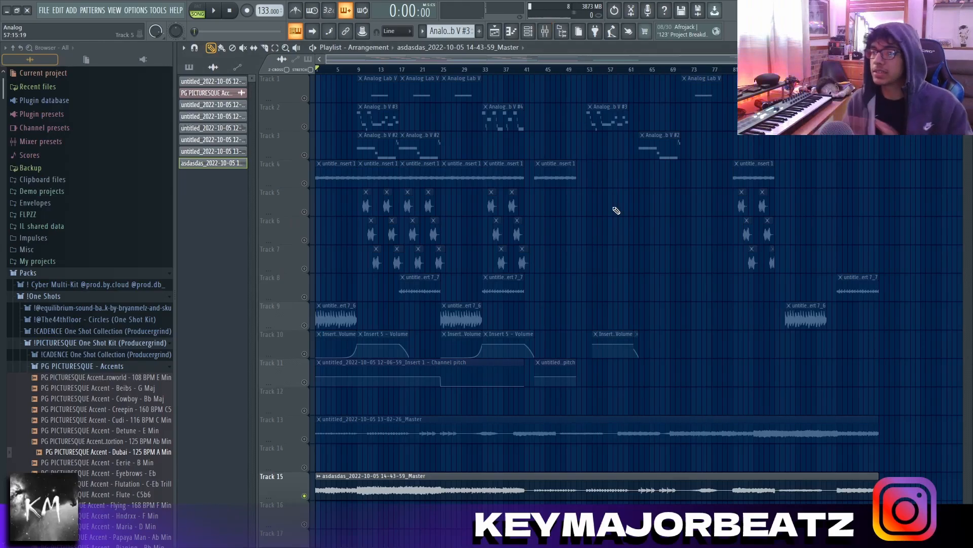